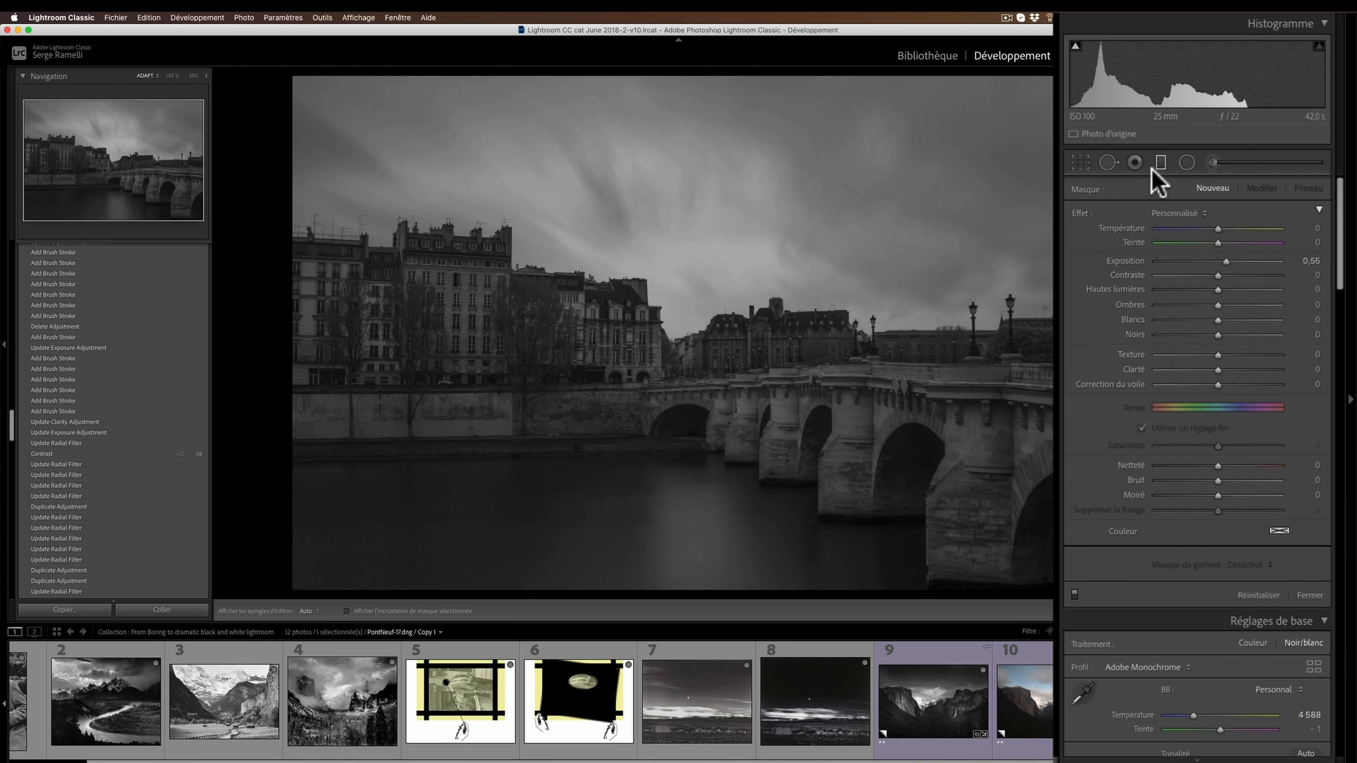
Reset the graduated filter sliders, set Exposure to -0.94, and draw filters across the sky, shifting the newest one upward.
double_click(1084, 214)
left_click_drag(1218, 262, 1204, 263)
left_click_drag(751, 134, 752, 295)
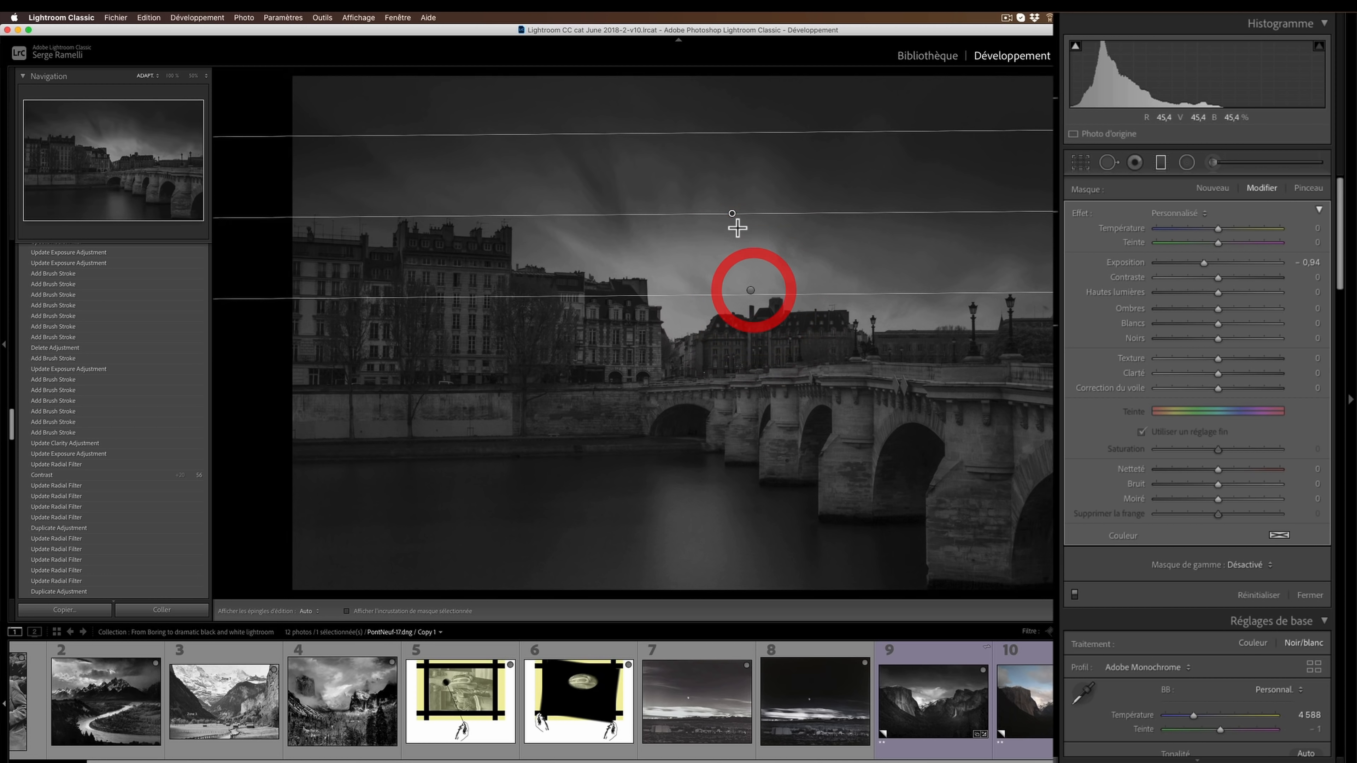
left_click_drag(732, 213, 725, 157)
Restrict the lower sky filter with a Luminance range mask set to a range of 47/100.
left_click(751, 291)
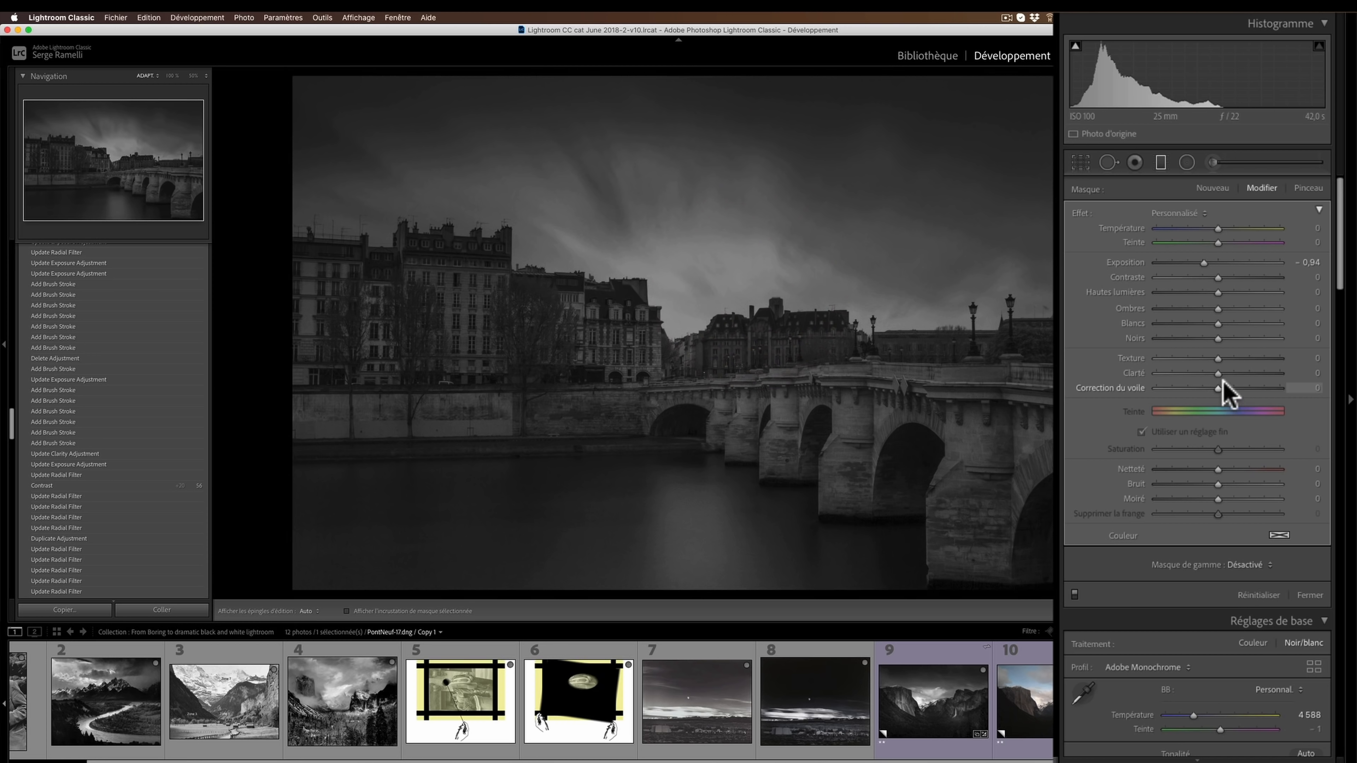
left_click(1245, 567)
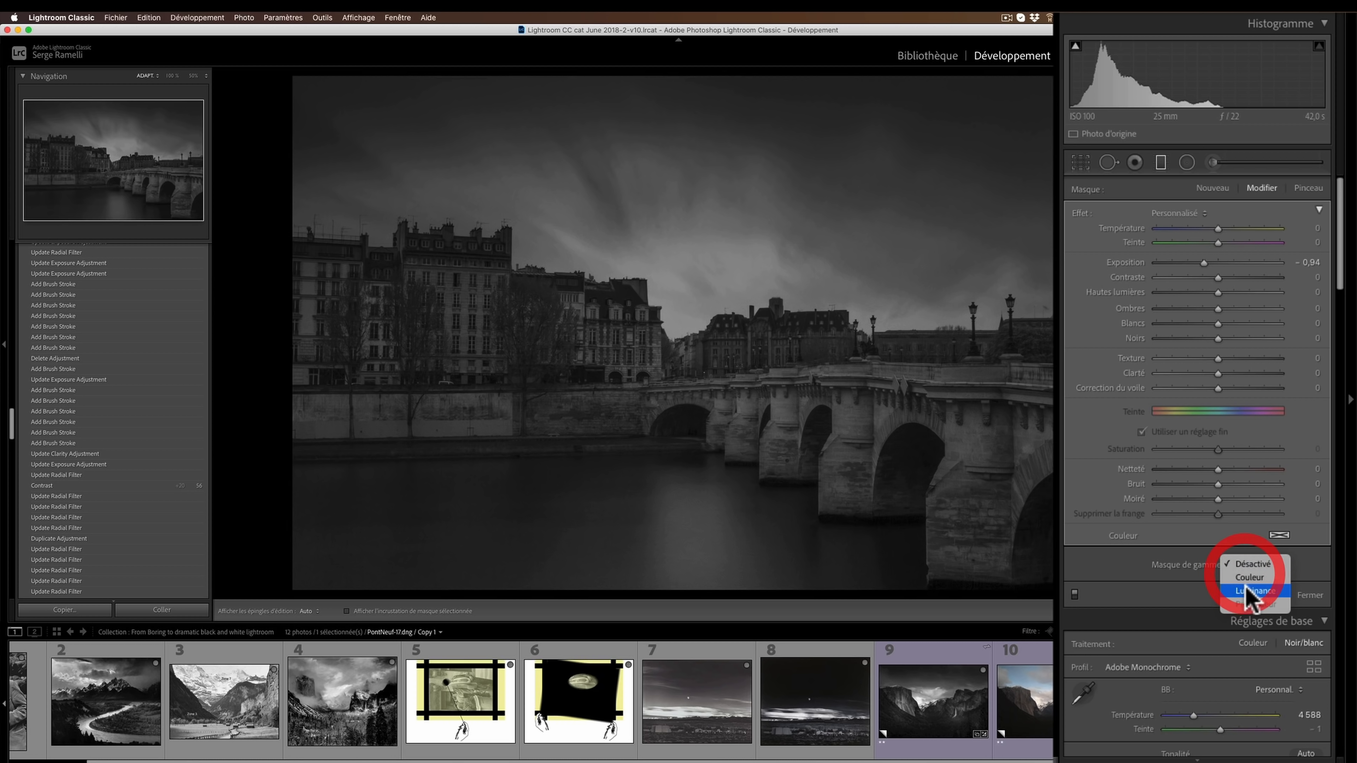
left_click(1247, 590)
mouse_move(1173, 603)
left_mouse_down()
mouse_move(1232, 603)
mouse_move(1214, 603)
left_mouse_up()
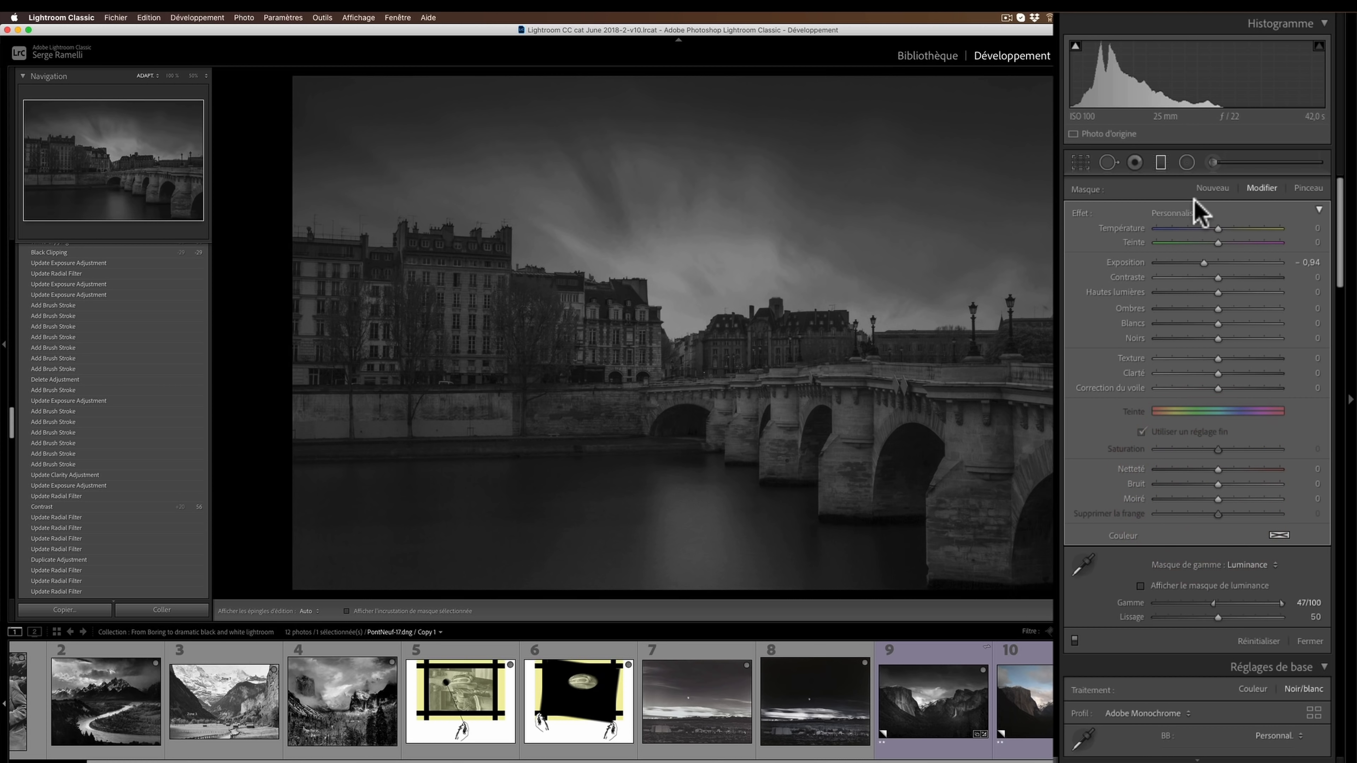
Fine-tune the Exposure of the upper sky filter and move that filter slightly down.
left_click(1160, 163)
left_click(726, 156)
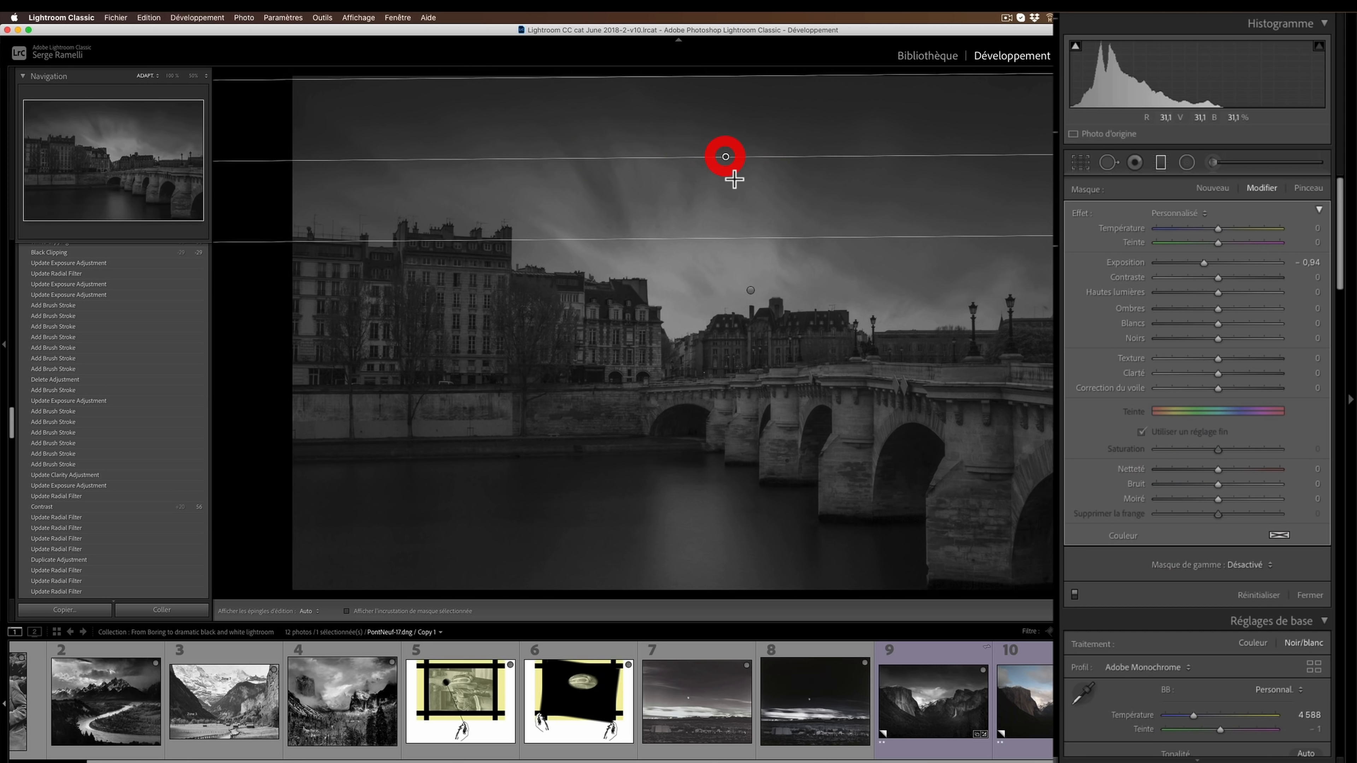
left_click_drag(1204, 263, 1191, 263)
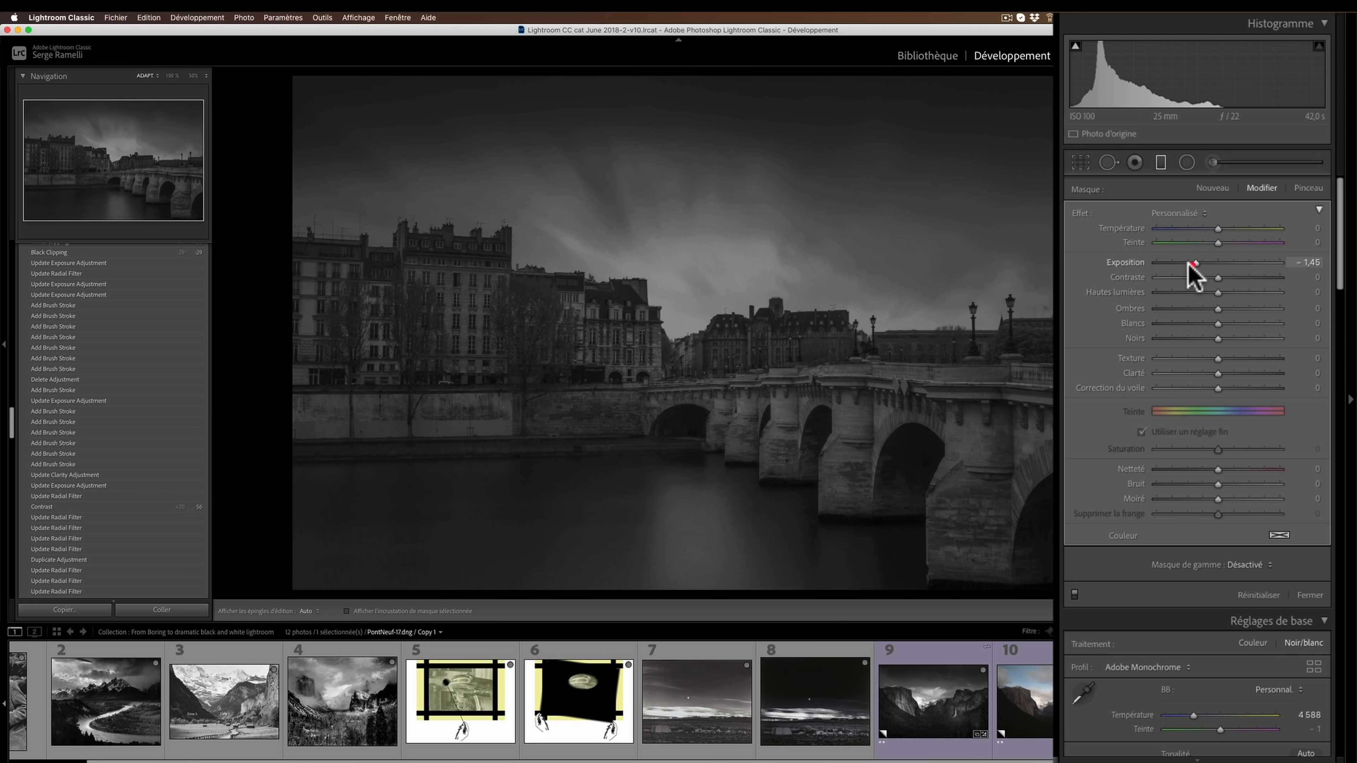
left_click_drag(730, 166, 725, 189)
left_click_drag(1182, 264, 1207, 273)
Draw a graduated filter upward from the bottom of the photo over the river and close the filter tool.
left_click_drag(749, 545, 748, 433)
left_click(1311, 595)
Set the photo's basic tone values to Contrast +30, Blacks -23, Whites +65 and Highlights -31.
left_click_drag(1220, 351, 1236, 351)
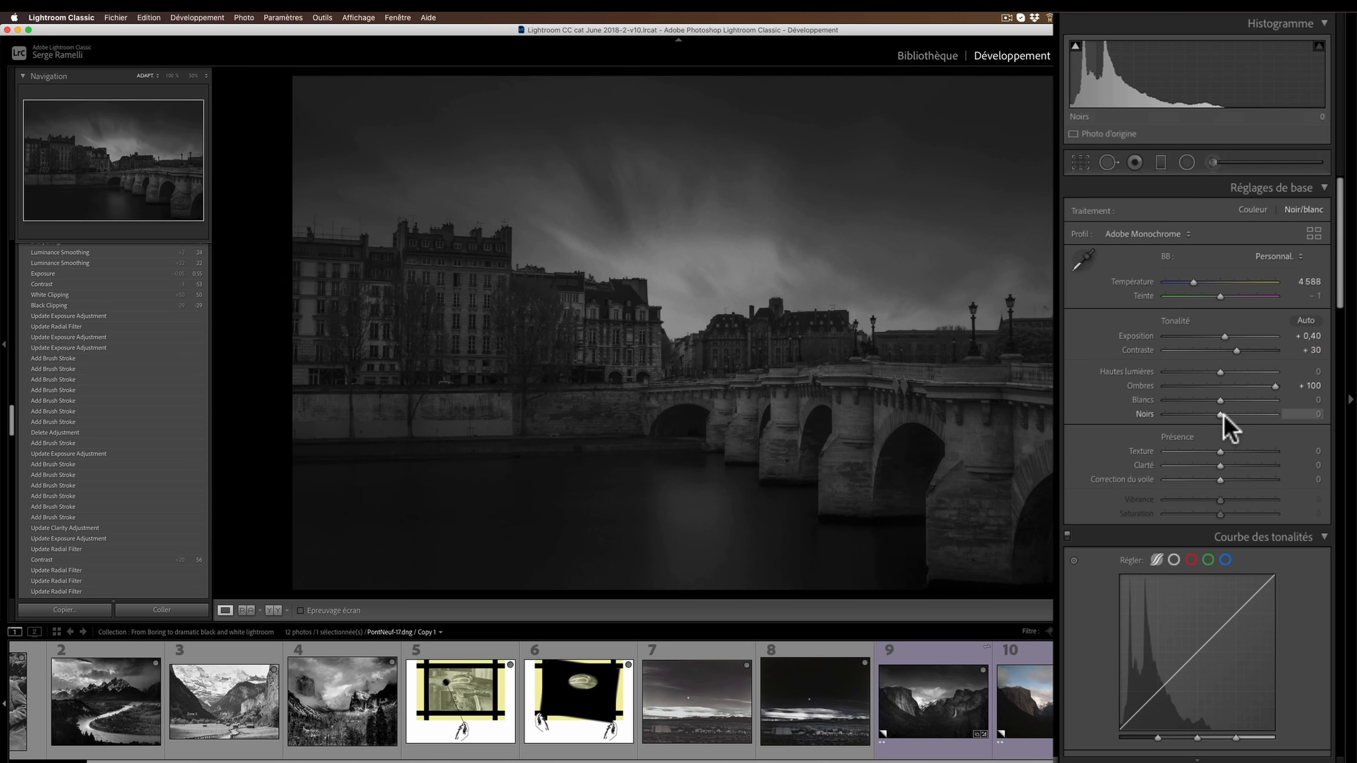
key("alt")
mouse_move(1223, 416)
left_mouse_down()
mouse_move(1205, 417)
mouse_move(1213, 434)
left_mouse_up()
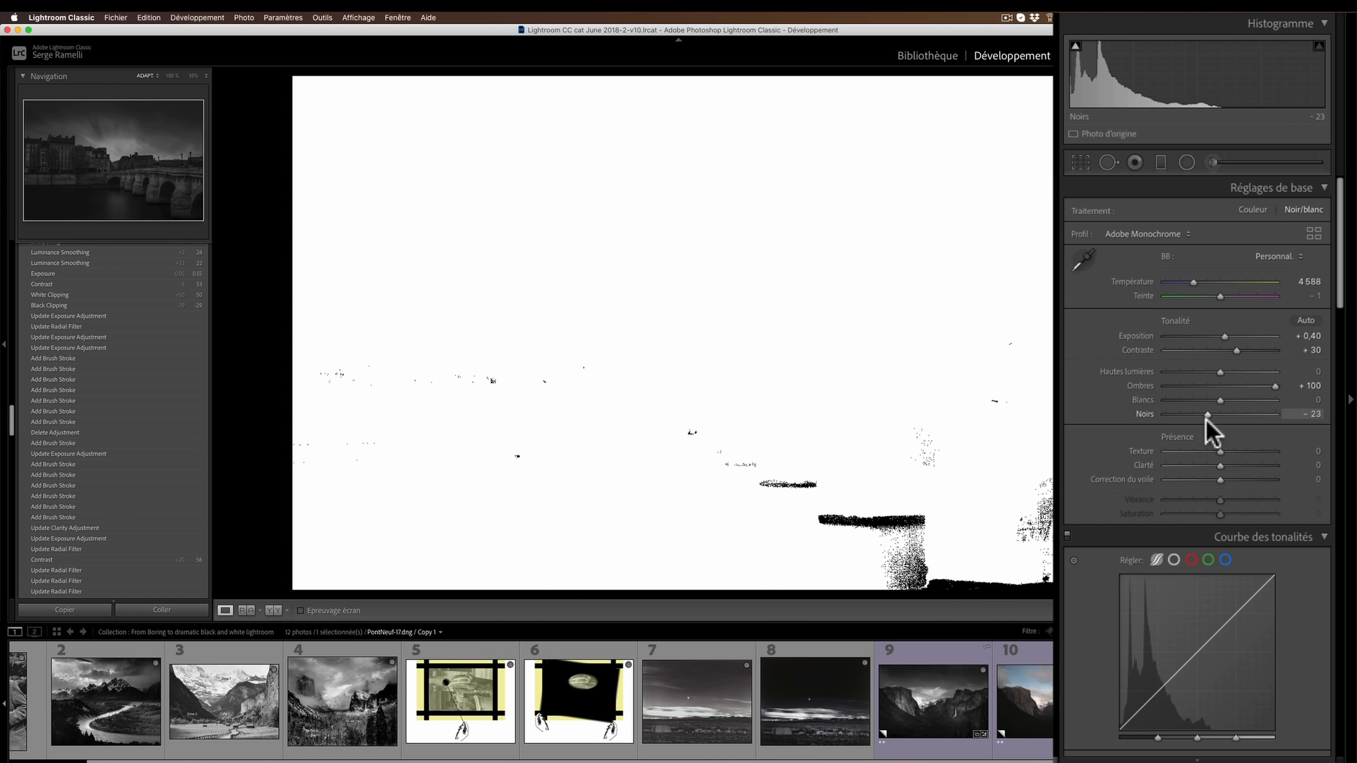
left_click_drag(1212, 434, 1256, 402)
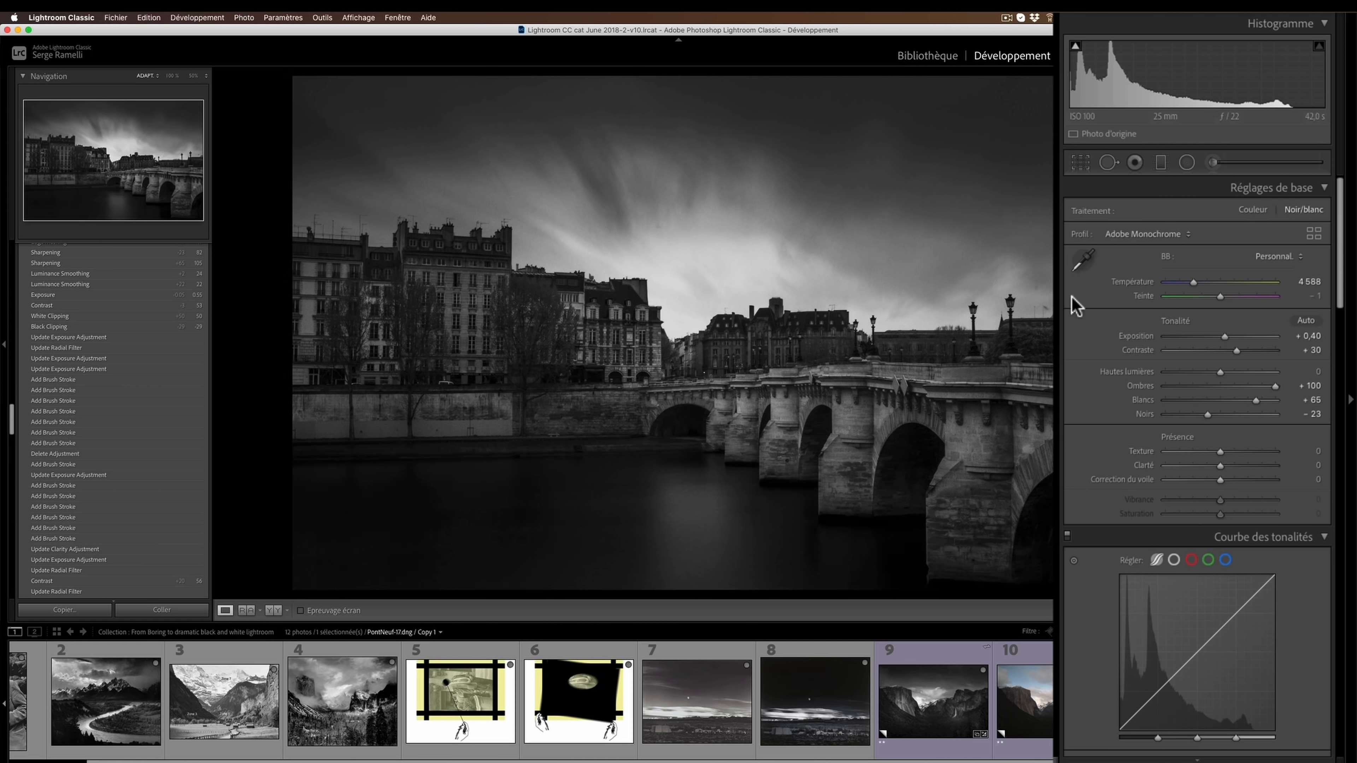
mouse_move(1220, 371)
left_mouse_down()
mouse_move(1182, 372)
mouse_move(1203, 372)
left_mouse_up()
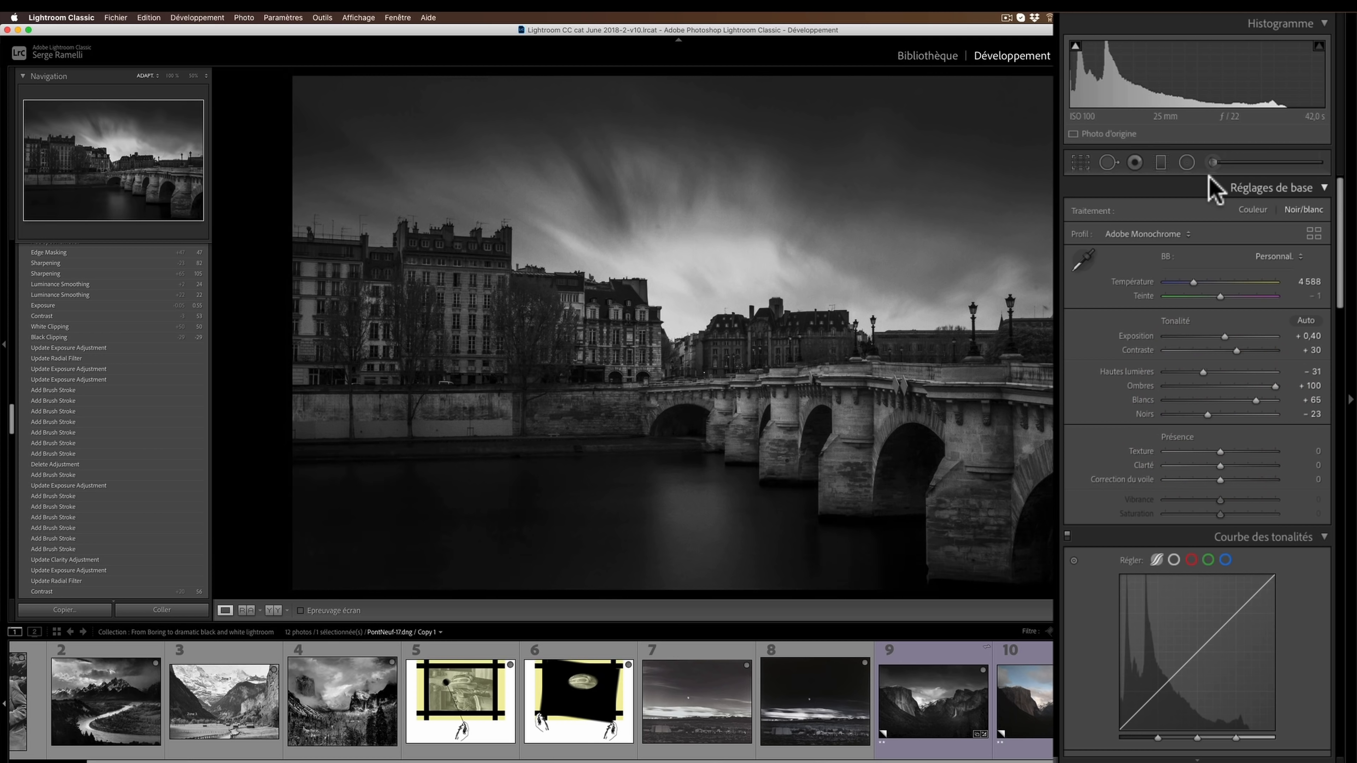
Add a large radial filter with Exposure 0.97 and Clarity 14 over the buildings at the photo's left edge.
left_click(1187, 160)
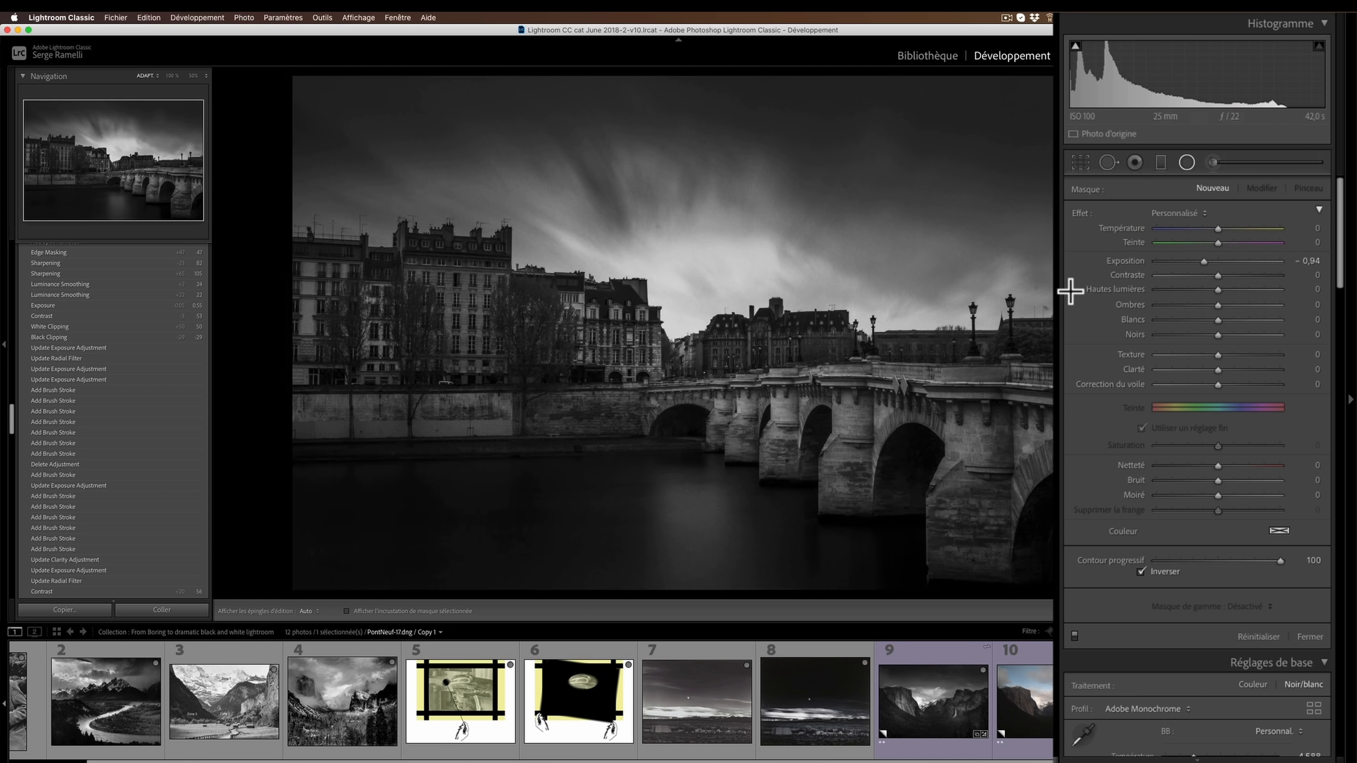
double_click(1083, 213)
left_click_drag(1219, 262, 1233, 261)
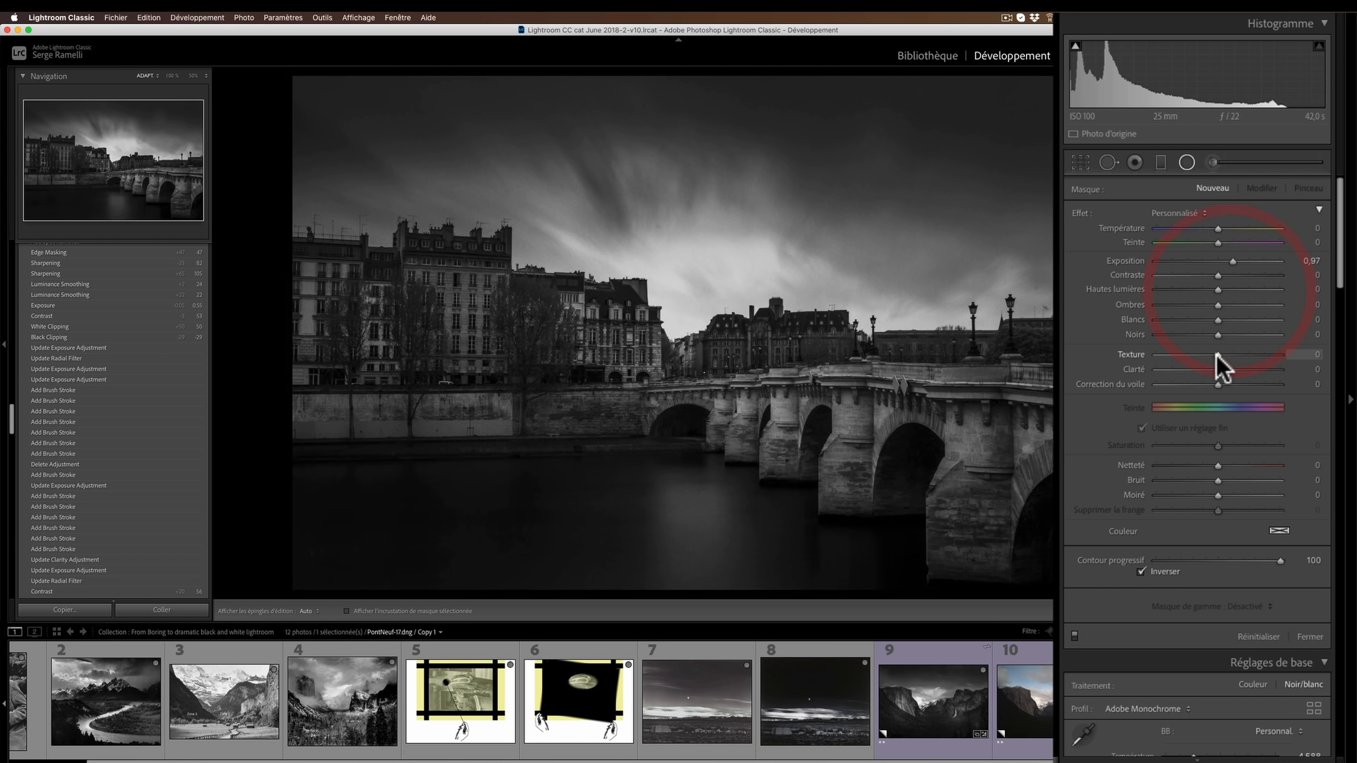
left_click_drag(1220, 369, 1228, 369)
left_click_drag(439, 348, 597, 470)
left_click_drag(430, 348, 297, 357)
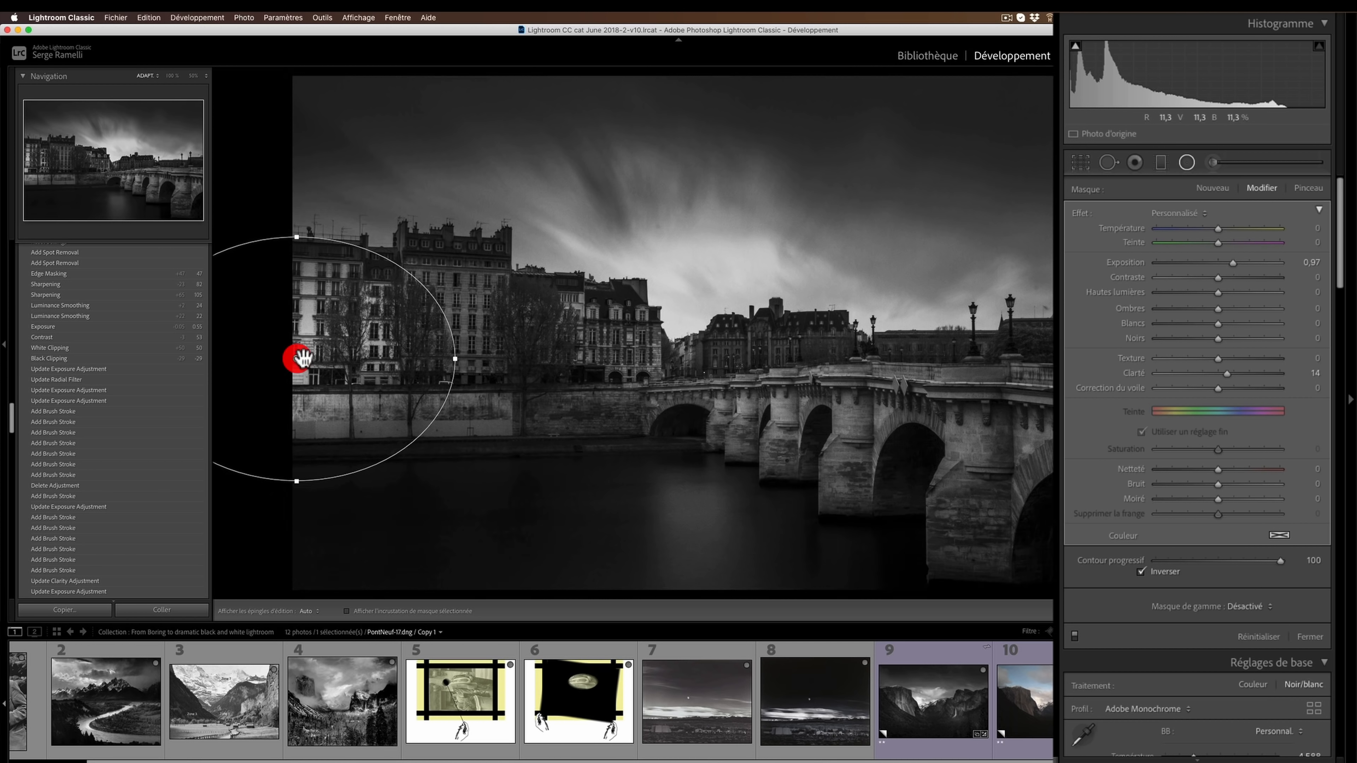
Duplicate the radial filter, narrow and flatten the copy, and place it over the quay and buildings left of the bridge.
right_click(298, 358)
left_click(320, 364)
left_click_drag(301, 360, 754, 347)
left_click_drag(905, 347, 860, 347)
left_click_drag(746, 469, 746, 404)
left_click_drag(748, 348, 582, 377)
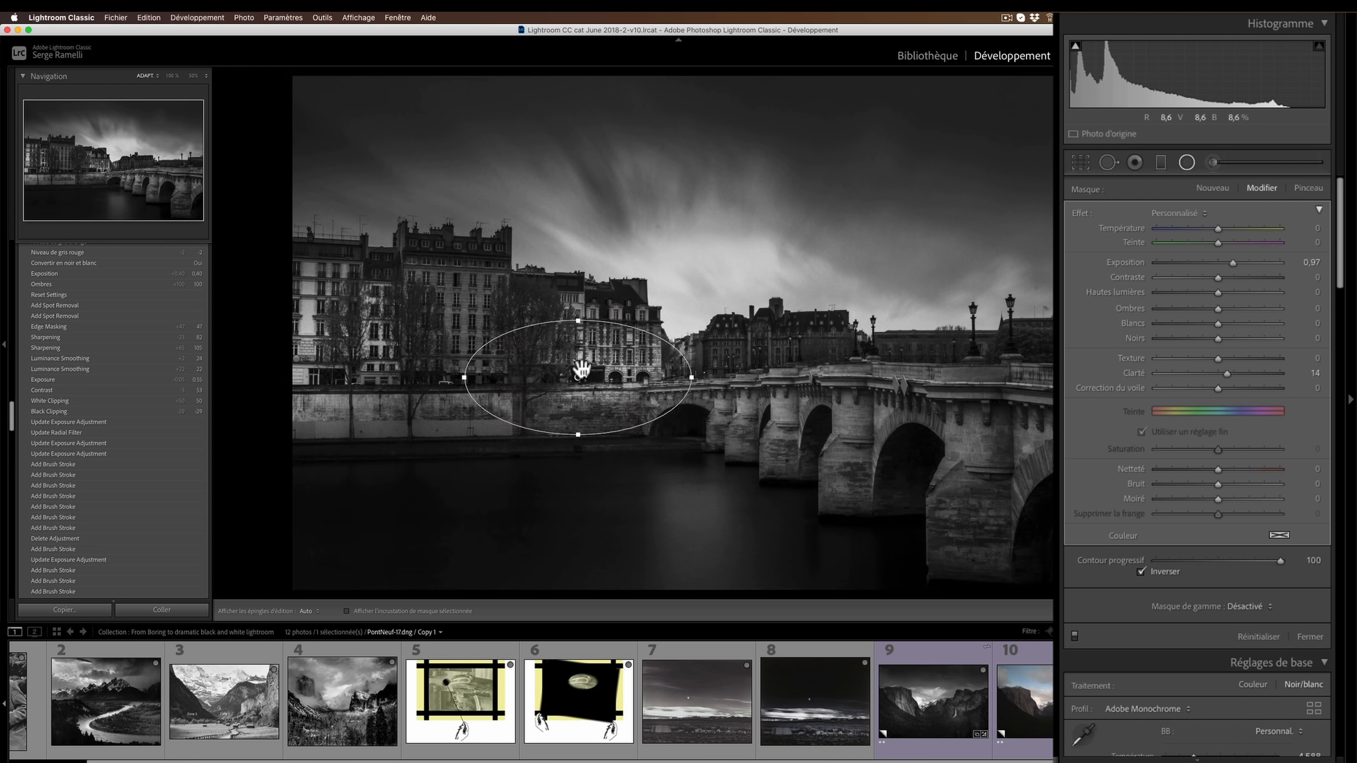
Duplicate the quay's radial filter onto the bridge arches, make the copy taller, and set its Exposure to 0.46.
right_click(578, 377)
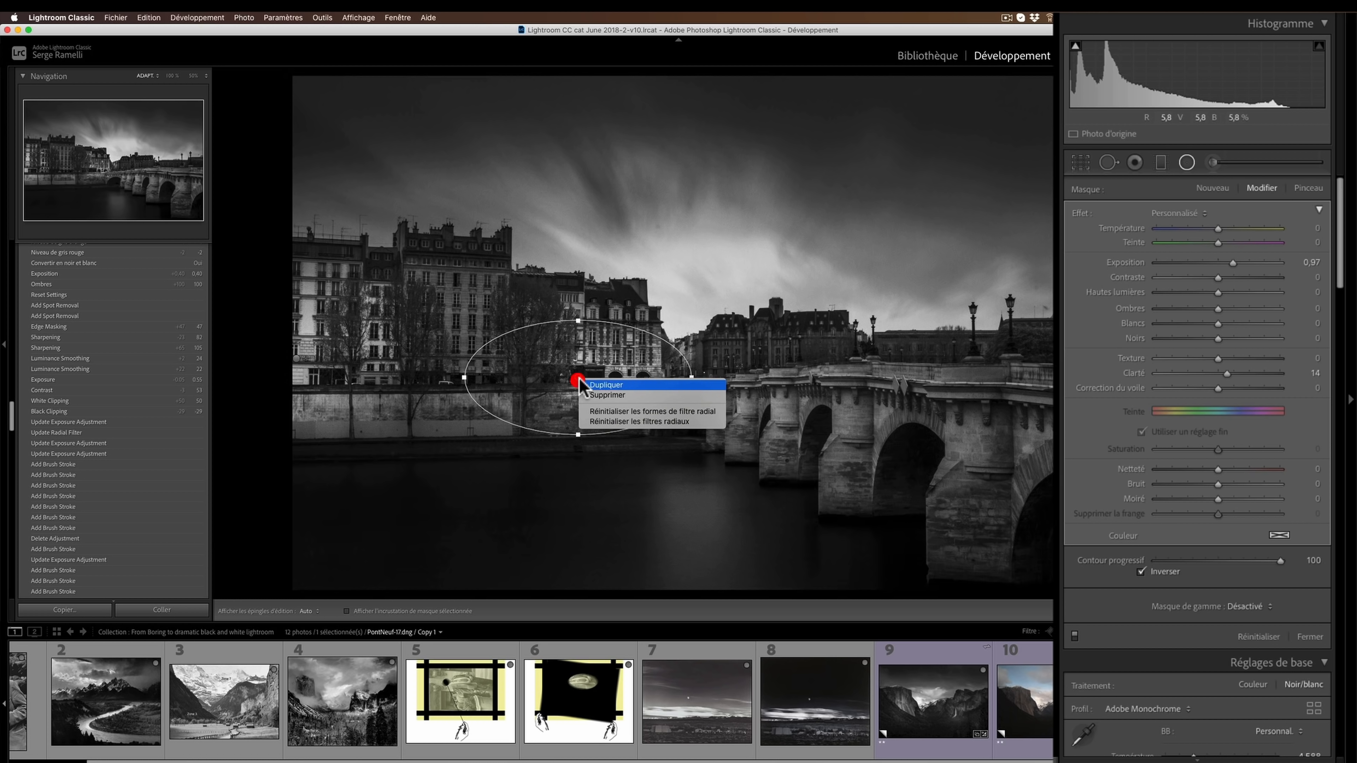
left_click(605, 385)
left_click_drag(597, 394, 1037, 435)
left_click_drag(1039, 379, 1043, 357)
left_click_drag(1037, 436, 1094, 450)
left_click_drag(1233, 263, 1223, 262)
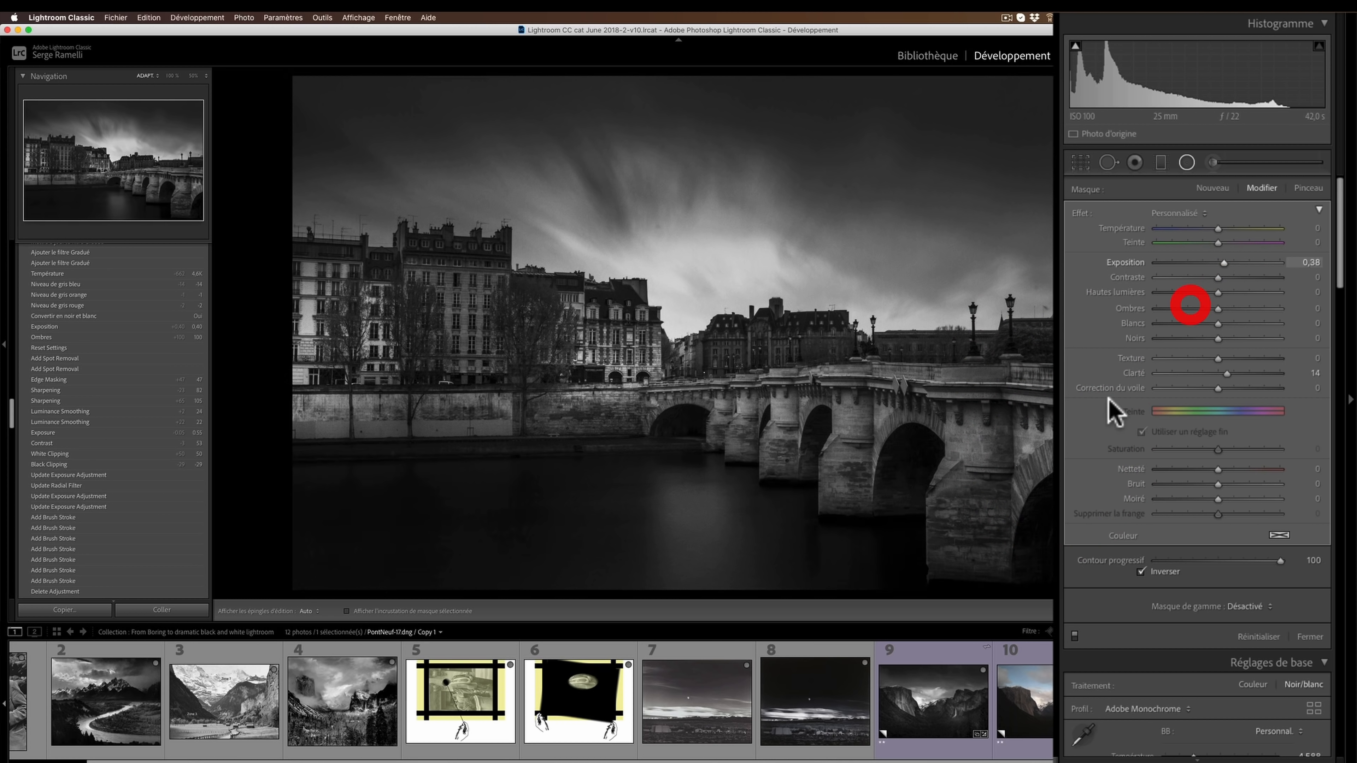
left_click_drag(1093, 450, 845, 433)
left_click_drag(1224, 263, 1226, 263)
Compare the photo with and without the radial filters, check the left-edge filter, and close the tool.
left_click(1076, 636)
left_click(1075, 636)
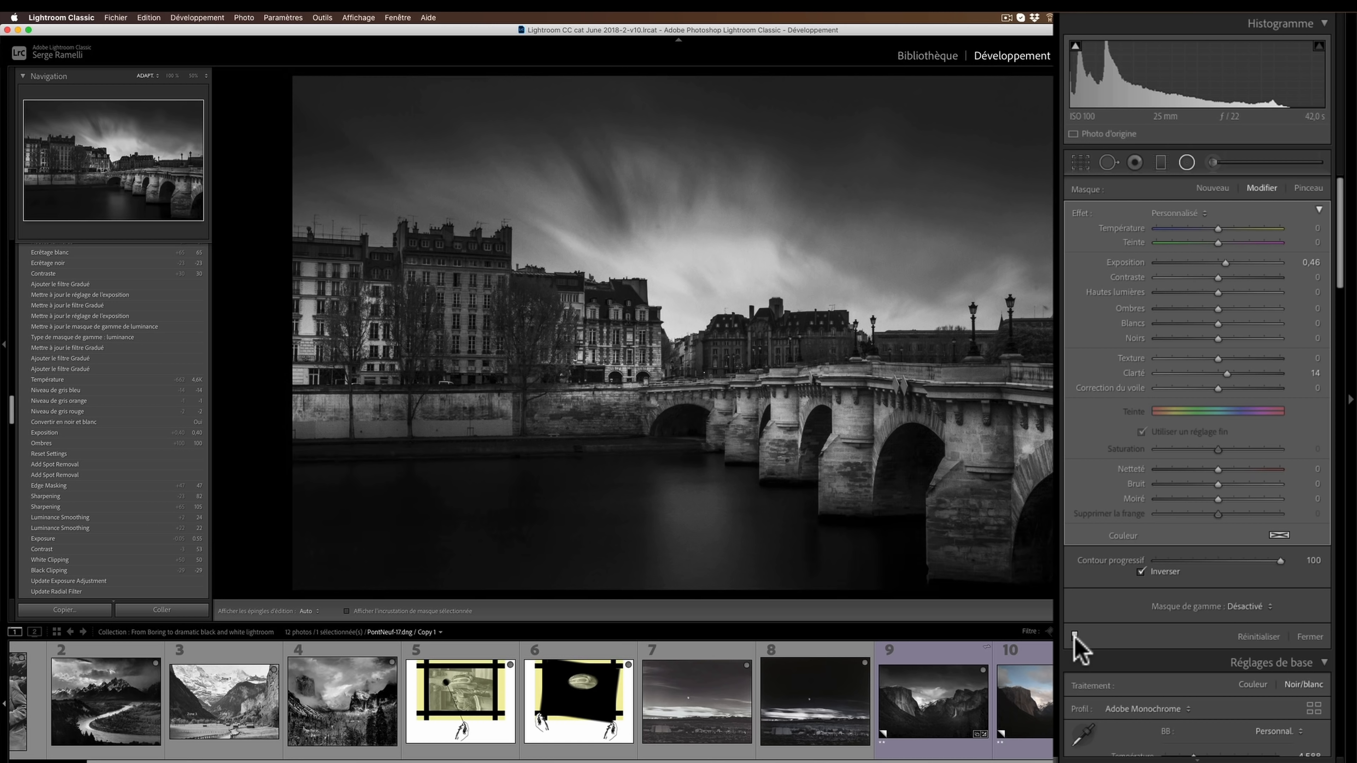
left_click(295, 358)
left_click(1187, 163)
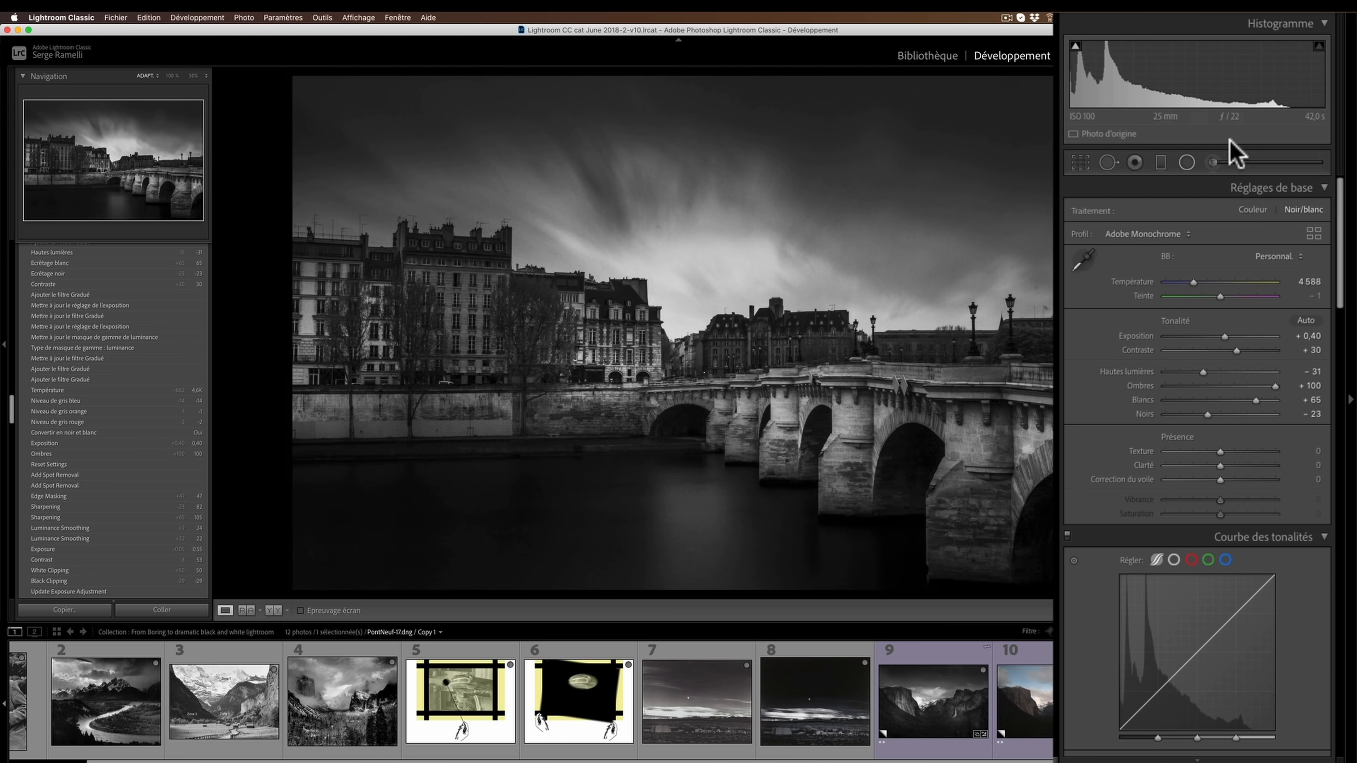
Brush Exposure 0.97 and Clarity 14 at size 19 over the river, the bridge's upper edge and the building facades.
left_click(1213, 162)
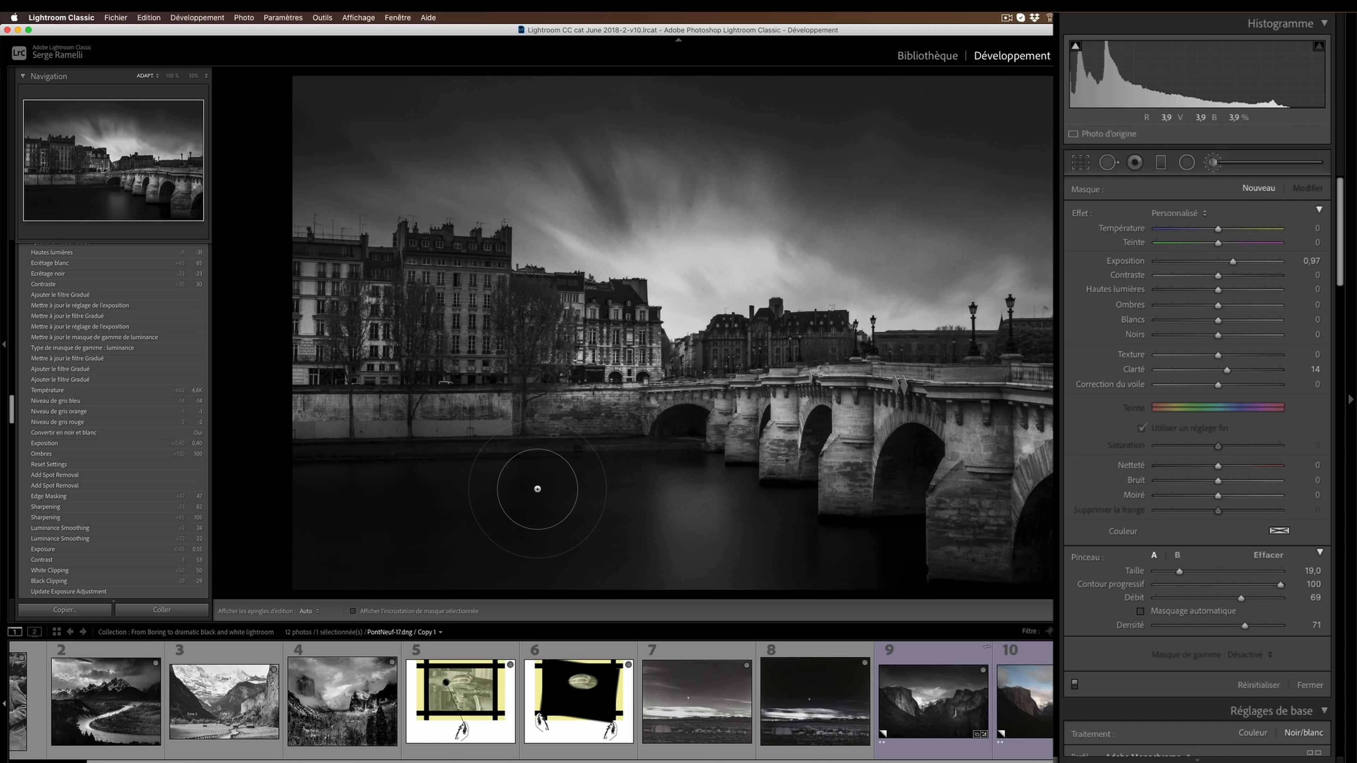
mouse_move(335, 489)
left_mouse_down()
mouse_move(572, 481)
mouse_move(492, 509)
mouse_move(753, 487)
mouse_move(917, 508)
mouse_move(833, 481)
mouse_move(908, 502)
left_mouse_up()
mouse_move(802, 354)
left_mouse_down()
mouse_move(787, 360)
mouse_move(812, 360)
left_mouse_up()
mouse_move(986, 363)
left_mouse_down()
mouse_move(1016, 357)
mouse_move(1029, 377)
left_mouse_up()
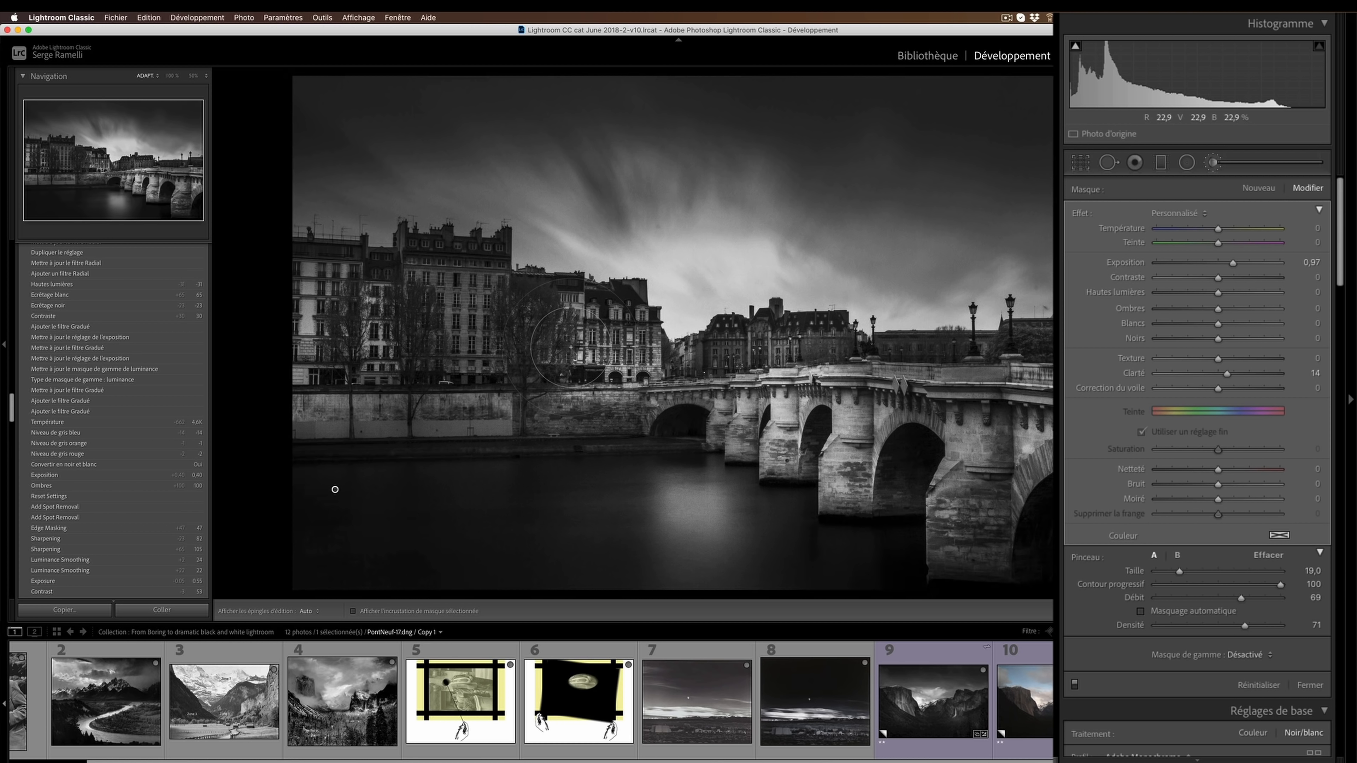
left_click_drag(574, 329, 644, 379)
mouse_move(435, 313)
left_mouse_down()
mouse_move(458, 362)
mouse_move(418, 380)
left_mouse_up()
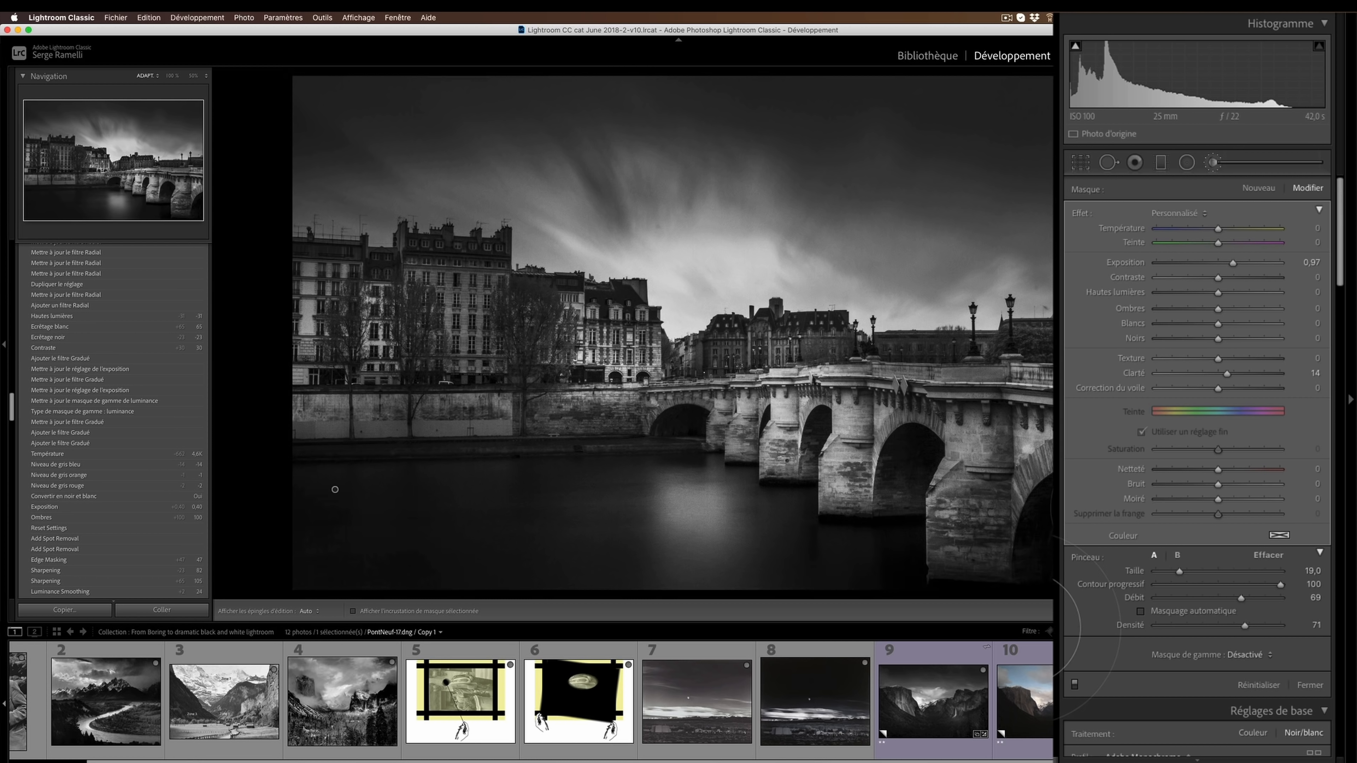
Add a small radial filter over the middle pillars of the bridge and close the radial filter tool.
left_click(1187, 162)
left_click_drag(801, 406, 855, 459)
left_click(1187, 162)
left_click_drag(1225, 335, 1223, 333)
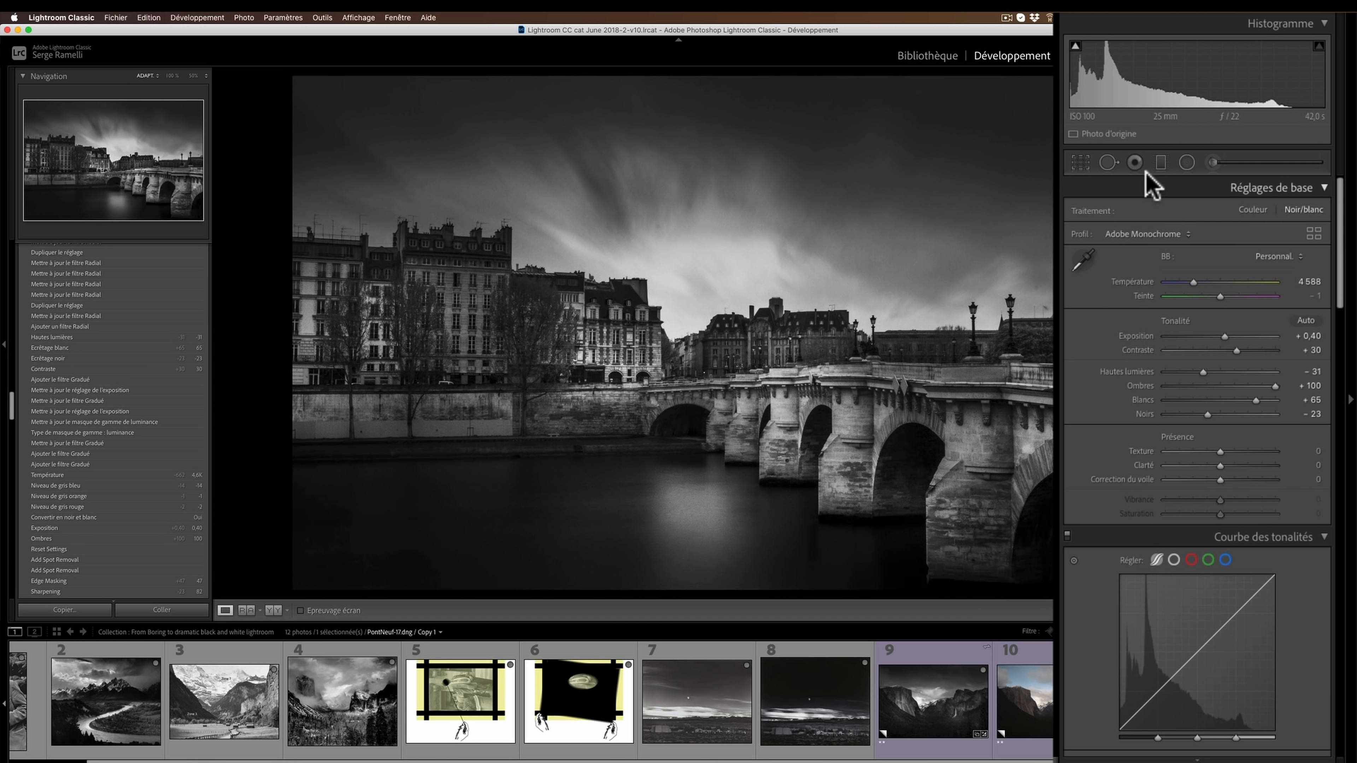
Remove the spot in the clouds with the spot removal tool in Heal mode at size 61, and close the tool.
left_click(1108, 162)
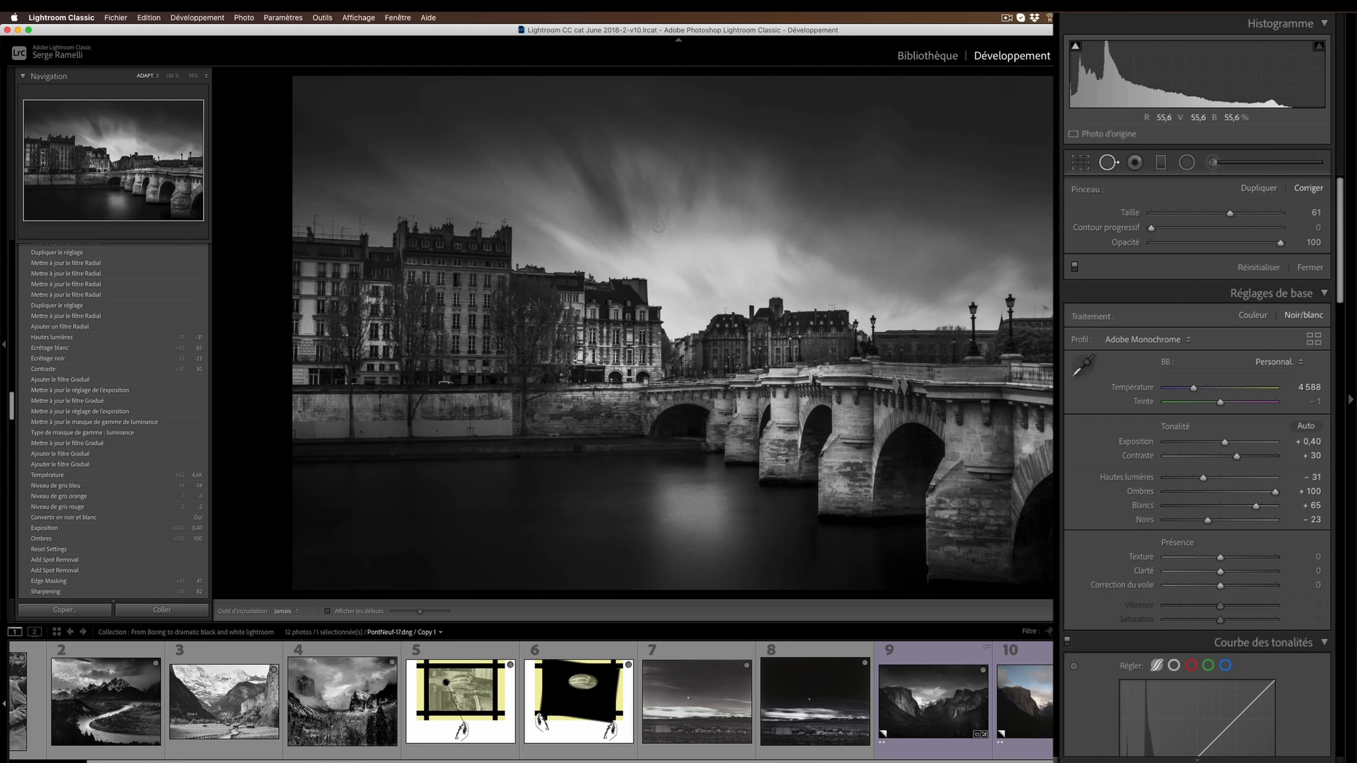
left_click(644, 235)
left_click(1310, 267)
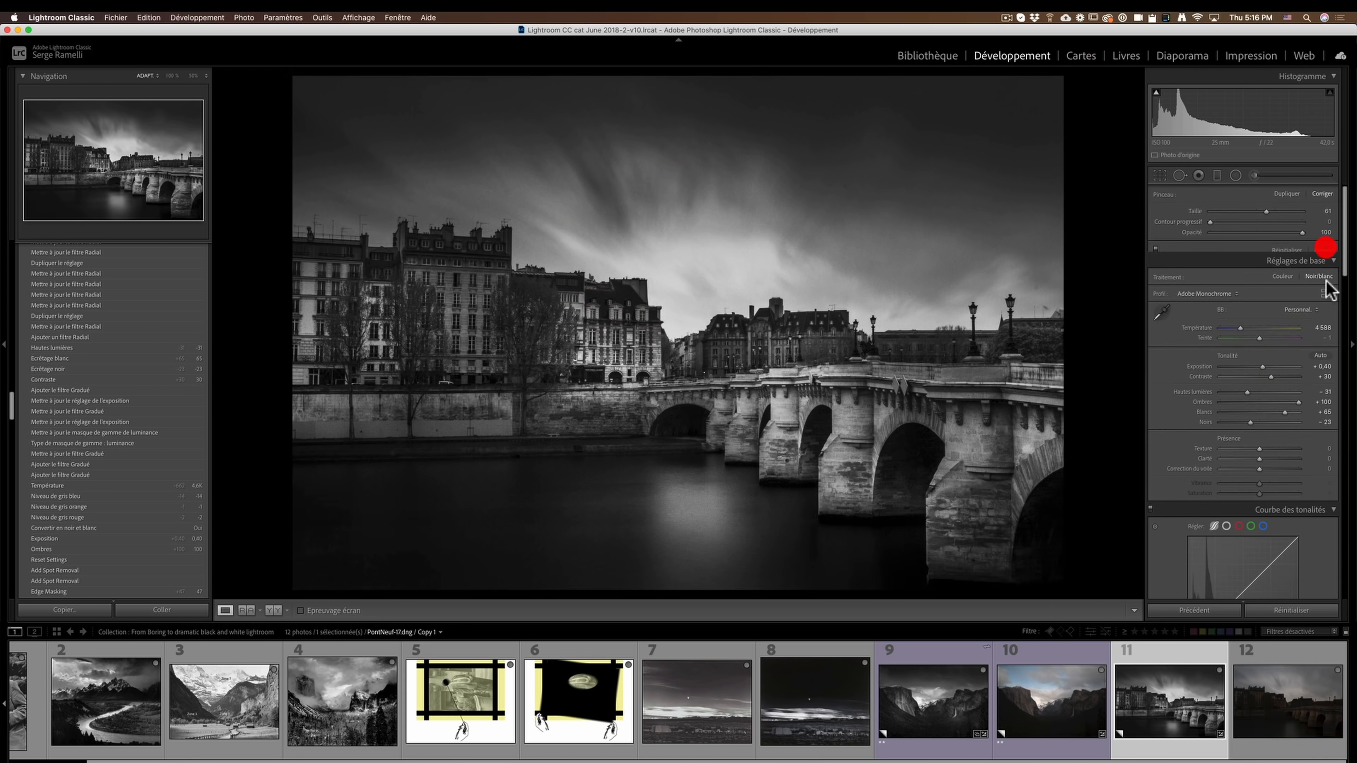
View the unedited color version of the bridge photo in full screen for comparison.
left_click(1306, 687)
key("f")
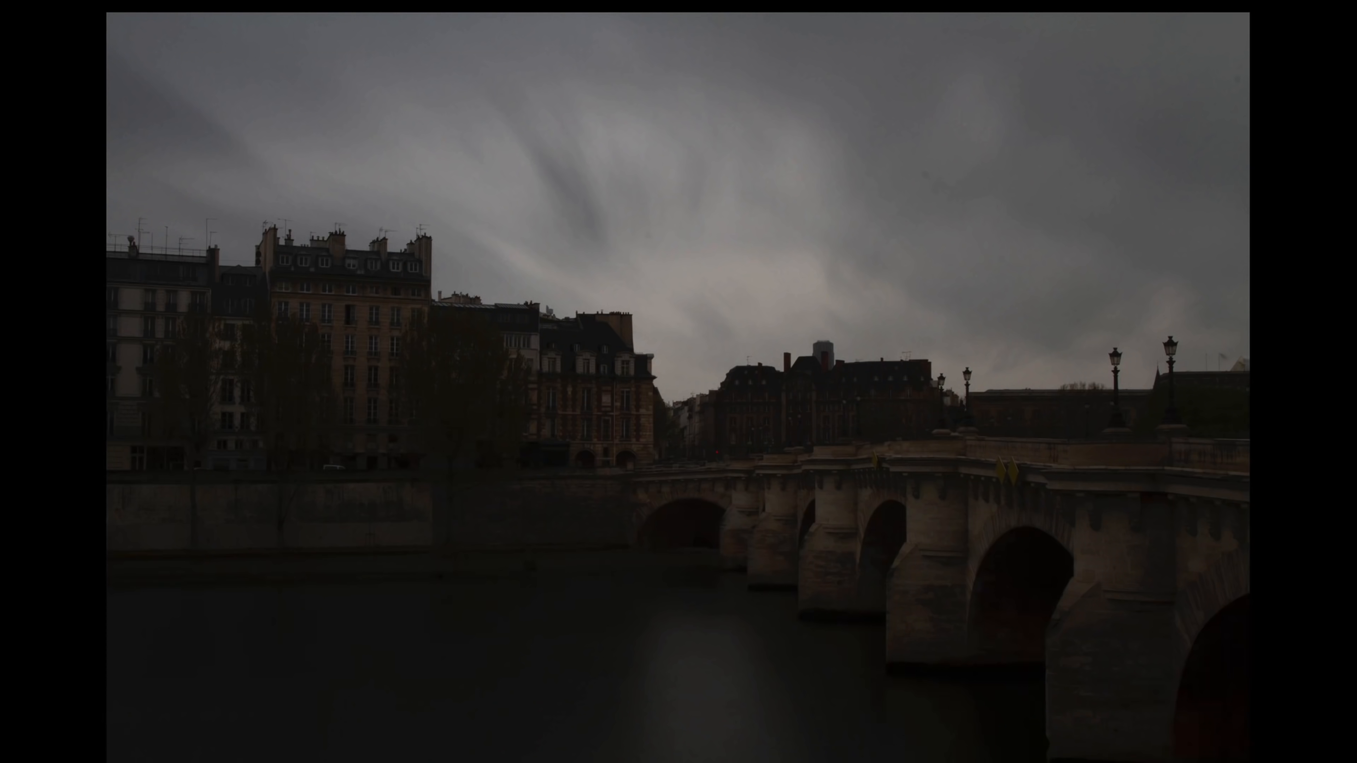